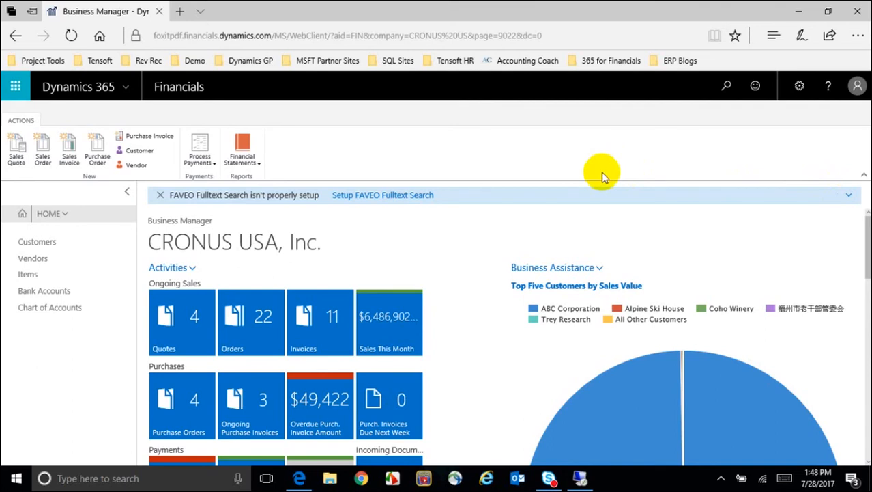
Search 'custom' and open the Custom Report Layouts list from the Administration results.
left_click(727, 86)
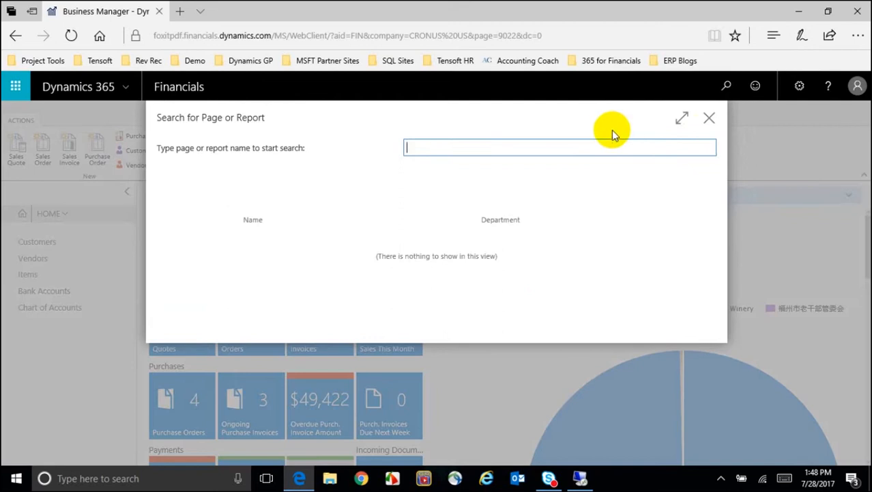
type("custom")
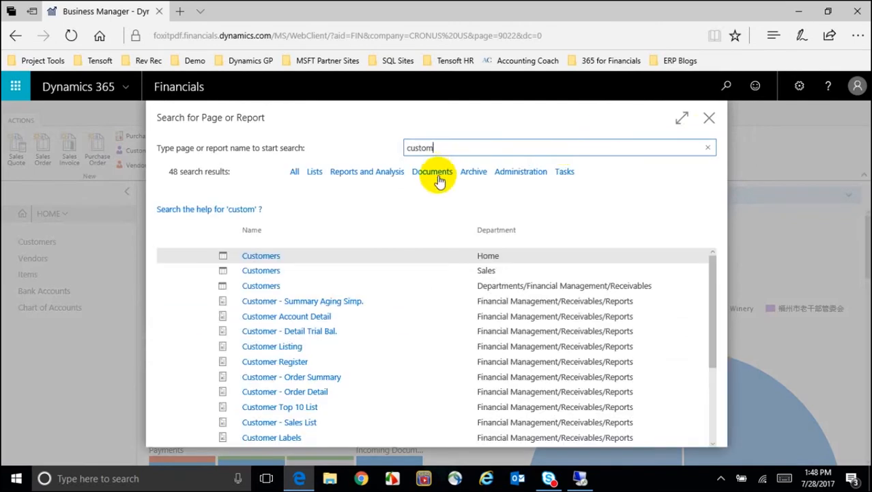
left_click(501, 175)
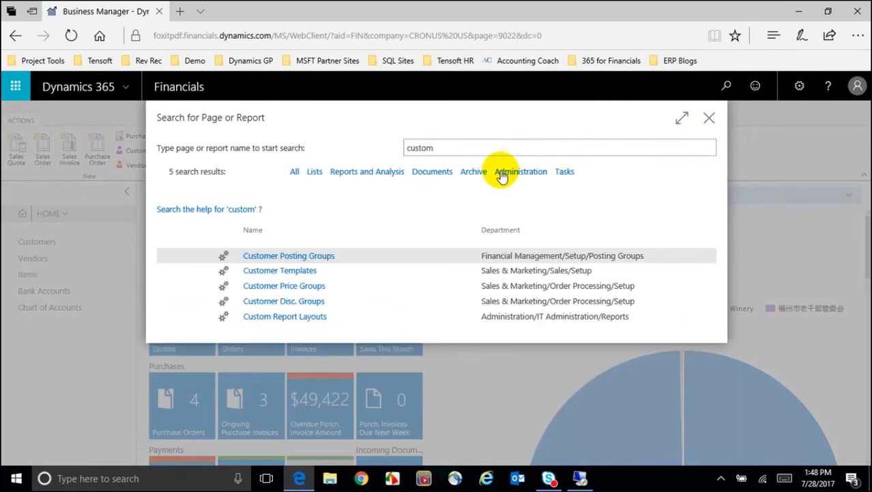
left_click(285, 319)
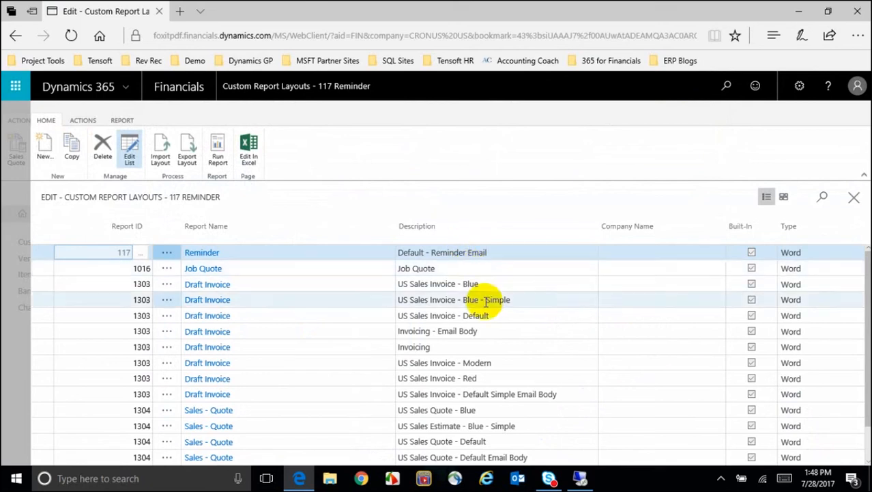
Scroll to report 1306 and select the US Sales Invoice - Timeless layout row.
scroll(483, 306, "down", 2)
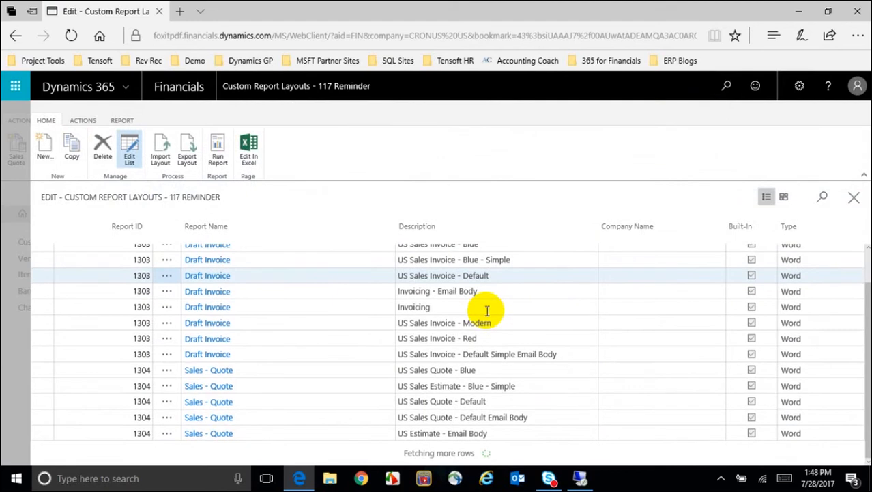
scroll(302, 380, "down", 5)
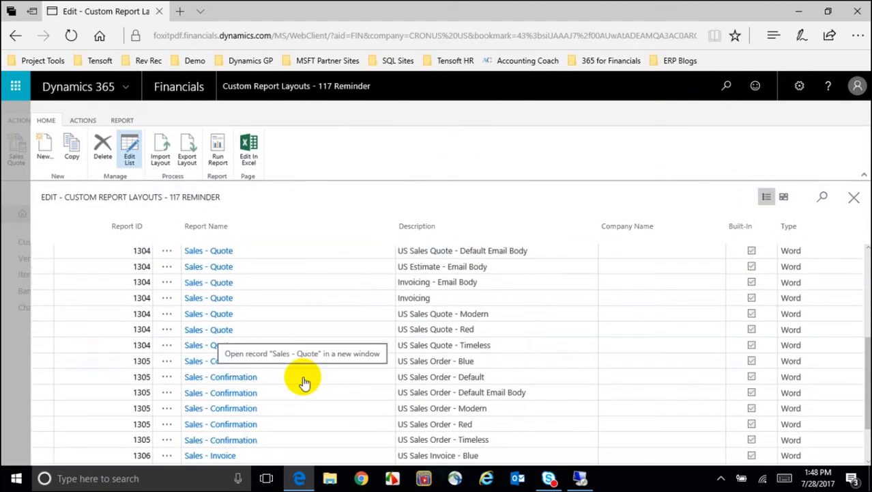
scroll(303, 383, "down", 2)
scroll(304, 383, "down", 2)
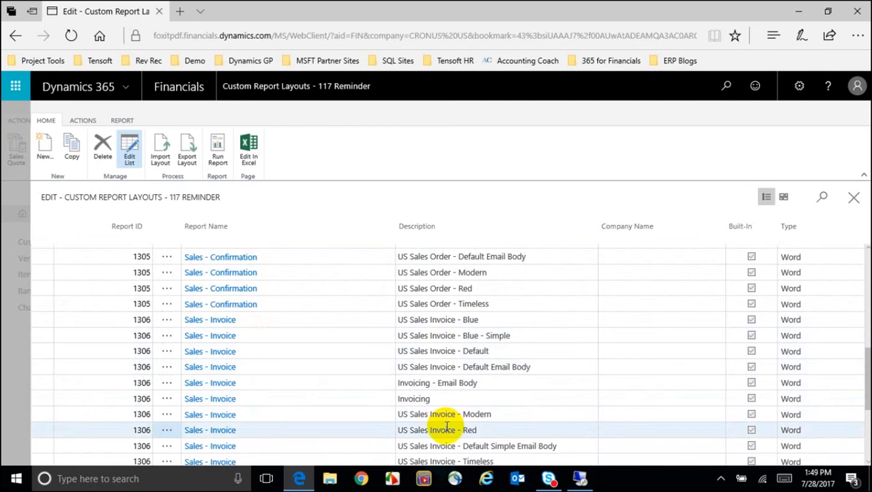
scroll(447, 420, "down", 2)
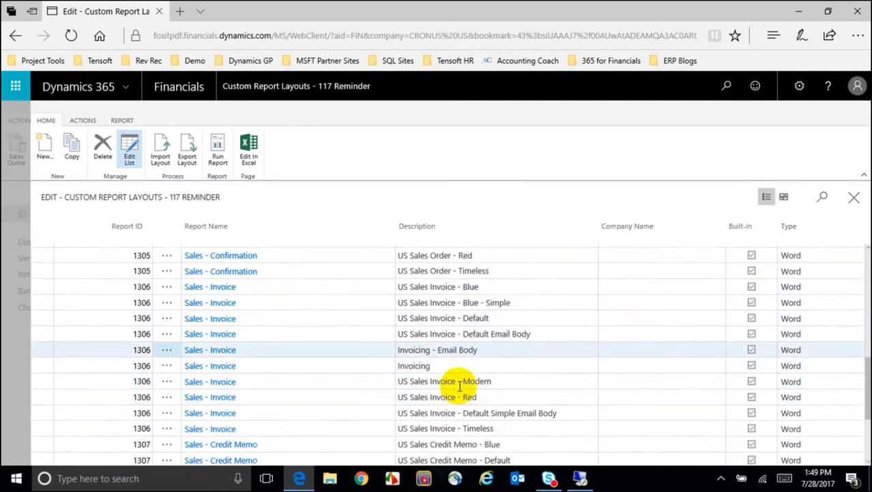
left_click(483, 430)
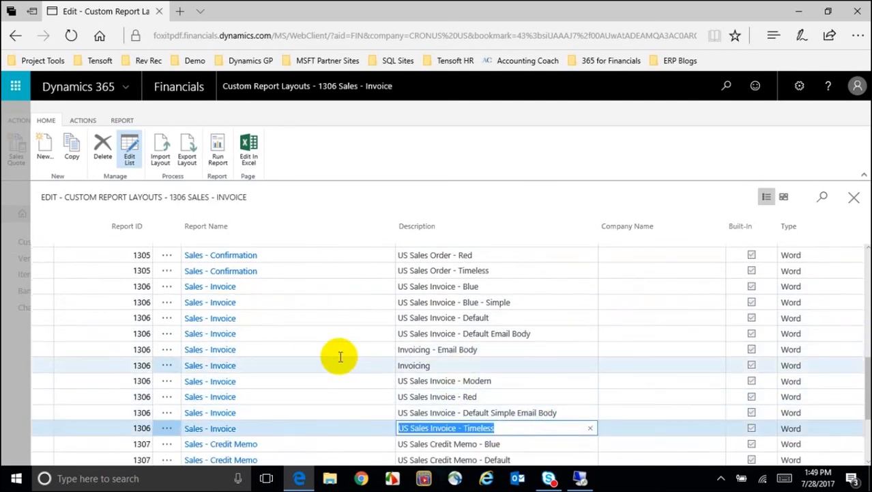
Test-run the Sales - Invoice report, send it to a PDF document and open the downloaded file.
left_click(219, 159)
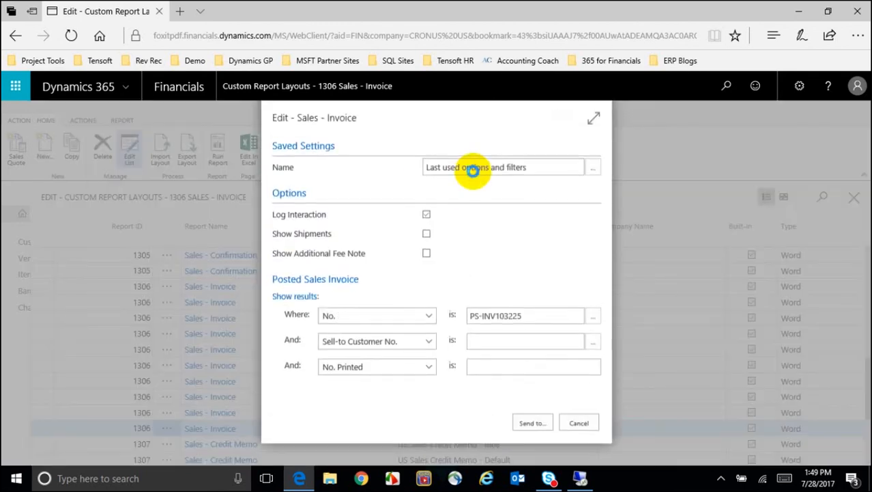
left_click(473, 171)
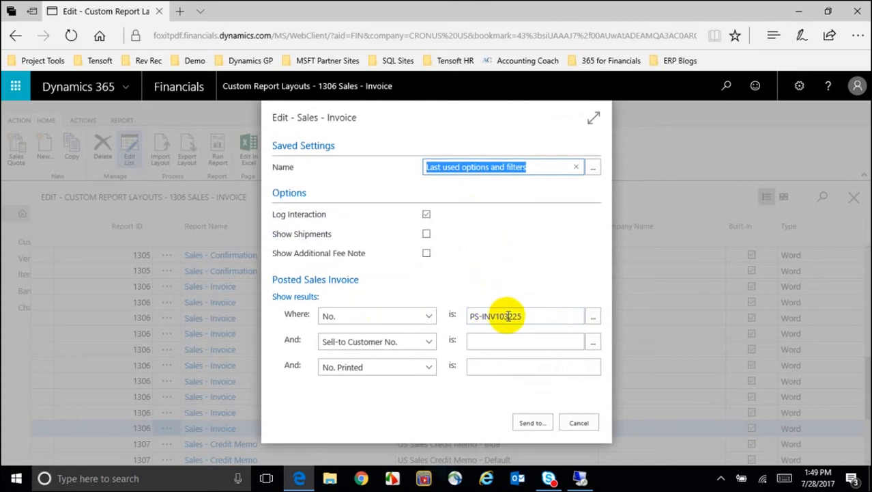
left_click(536, 423)
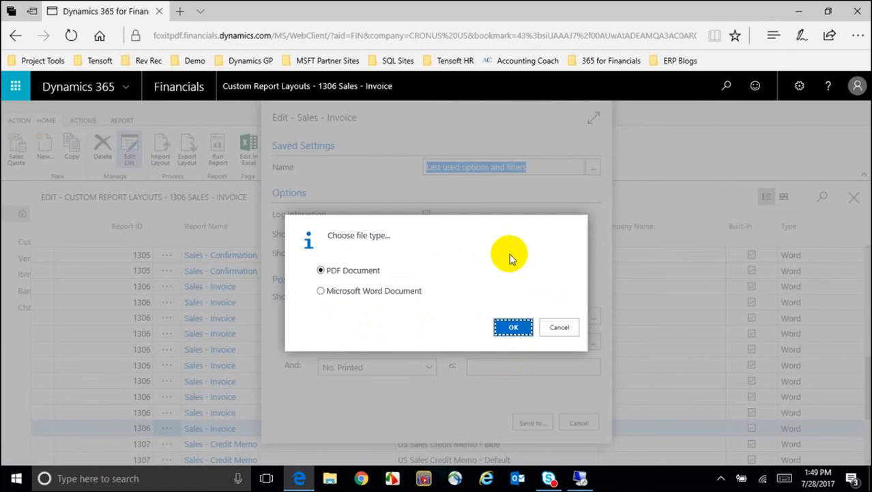
key("Return")
left_click(497, 448)
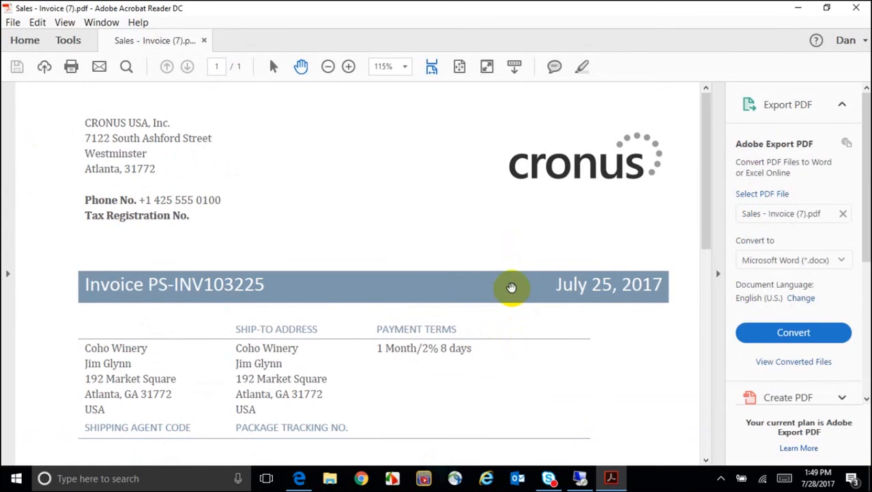
Close Acrobat Reader after reviewing the Timeless-layout Sales - Invoice PDF.
left_click(855, 12)
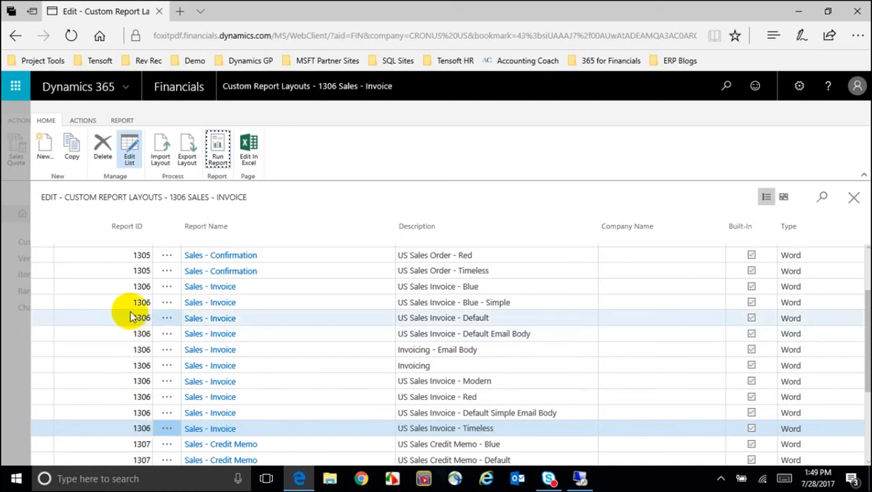
Leave Custom Report Layouts and open the Report Layout Selection page via a 'report' search.
left_click(854, 198)
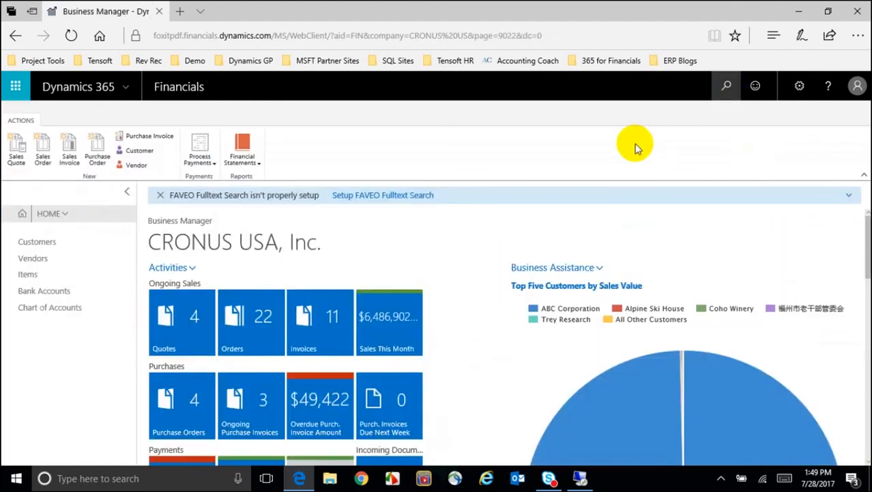
left_click(728, 88)
type("report")
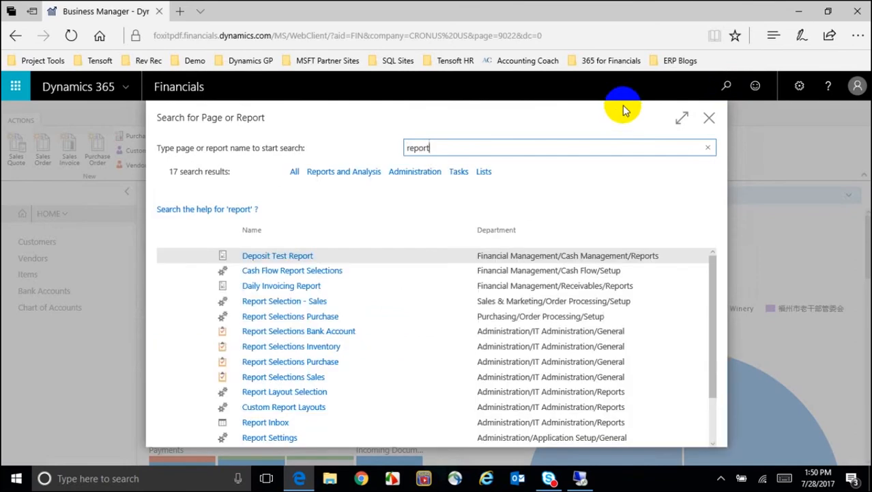
left_click(432, 173)
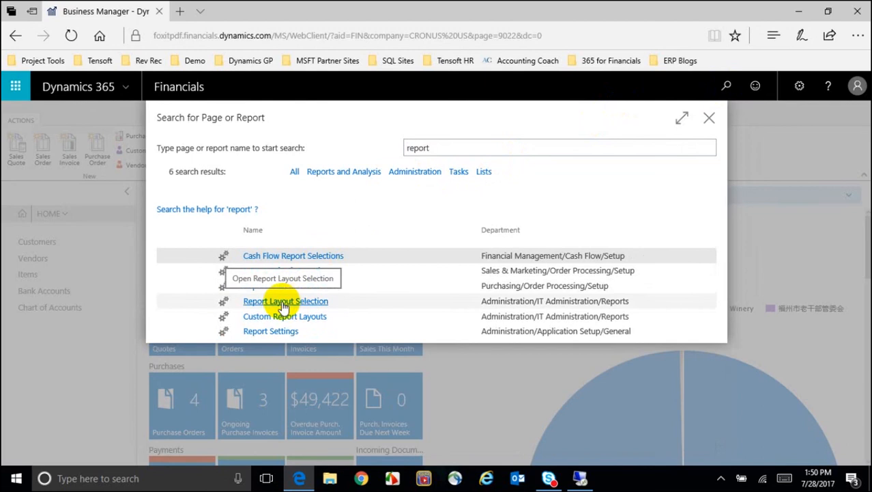
left_click(287, 302)
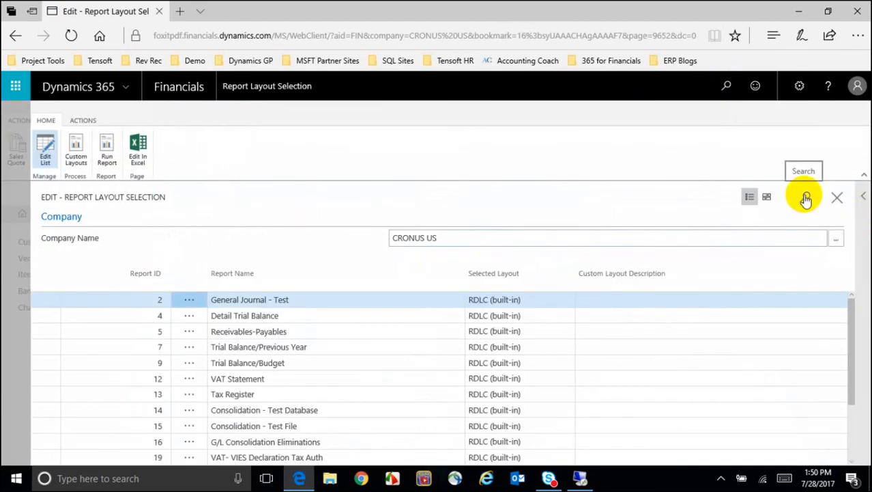
Find report 1306 and set its Selected Layout type to Custom Layout.
left_click(806, 198)
type("1306")
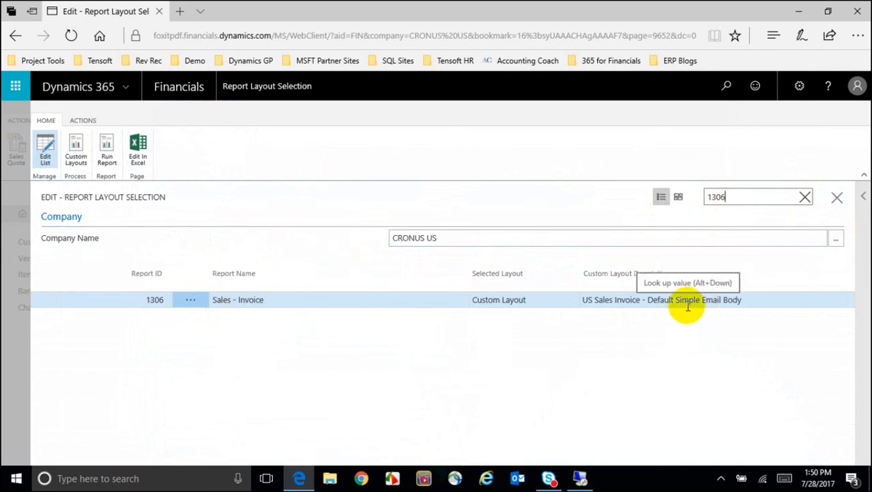
left_click(750, 299)
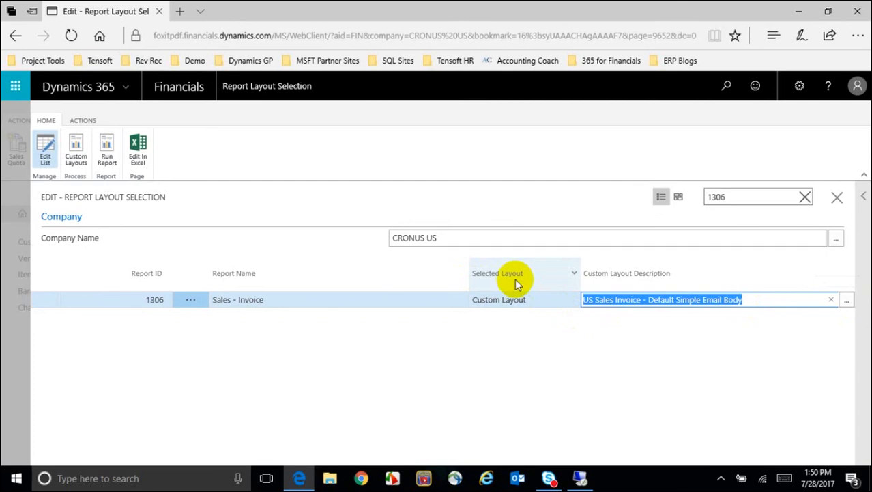
left_click(512, 299)
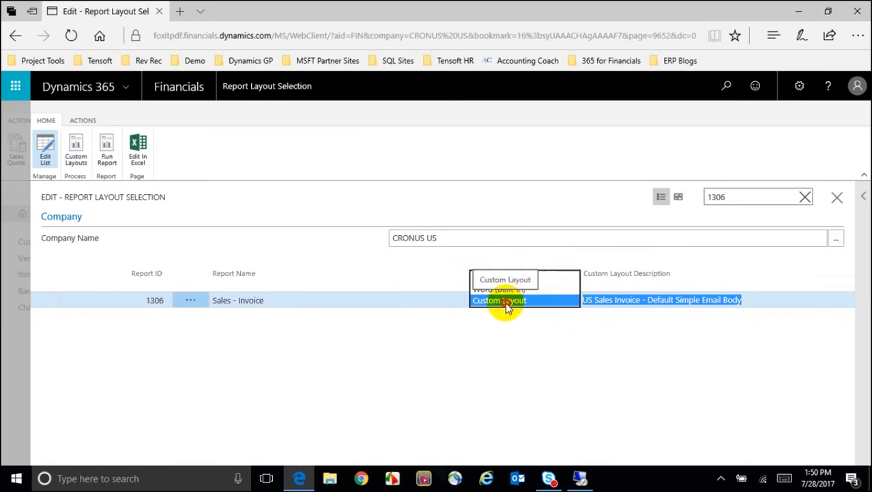
left_click(506, 305)
left_click(816, 301)
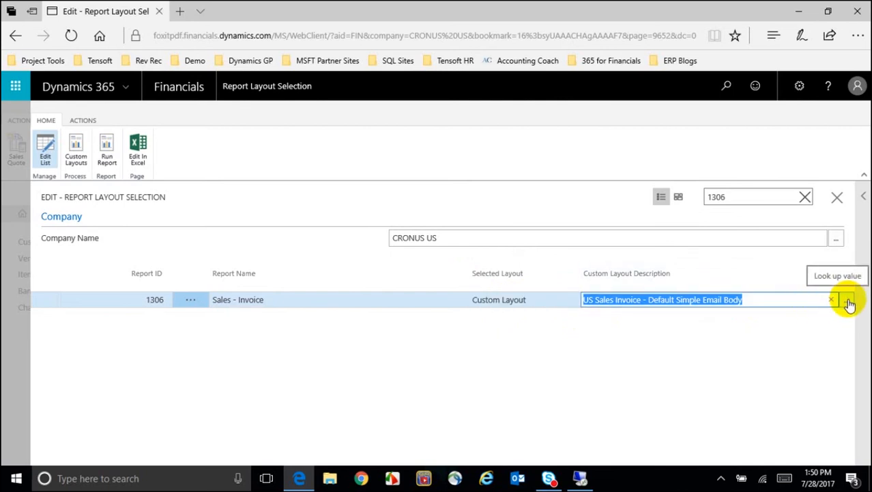
Assign the US Sales Invoice - Timeless custom layout to report 1306 and close the page.
left_click(849, 303)
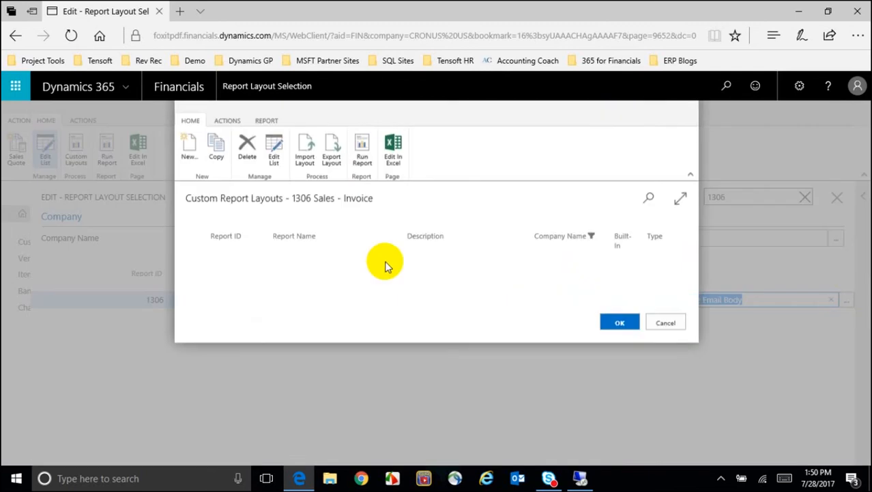
scroll(386, 266, "down", 1)
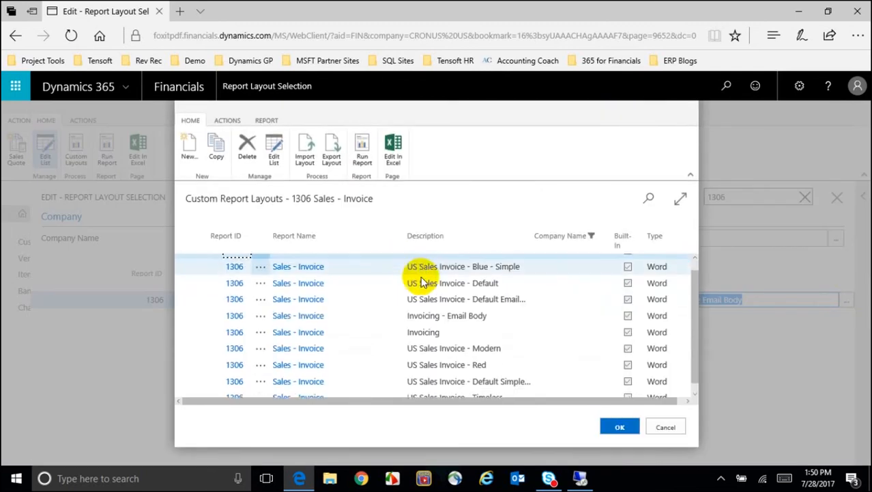
left_click(471, 374)
left_click(468, 389)
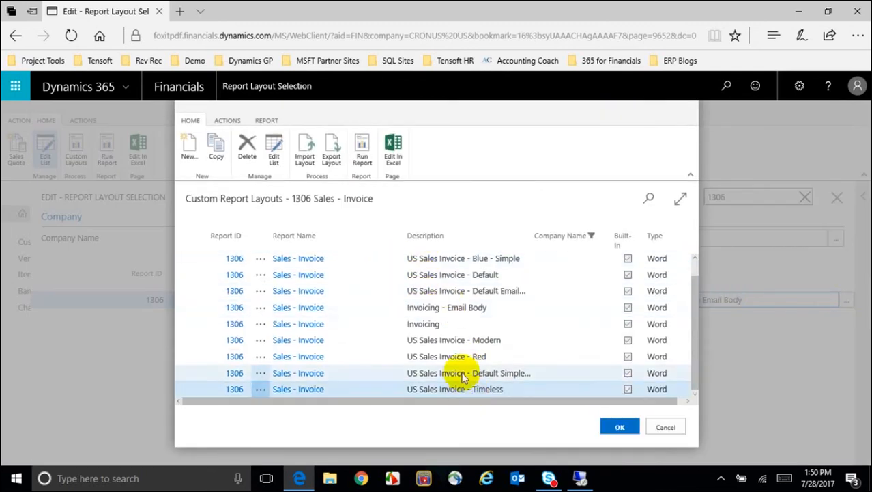
left_click(621, 427)
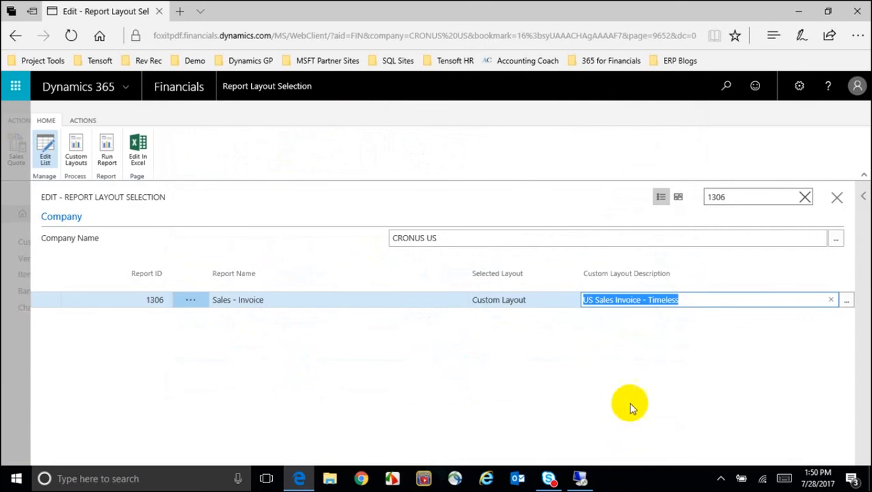
left_click(844, 196)
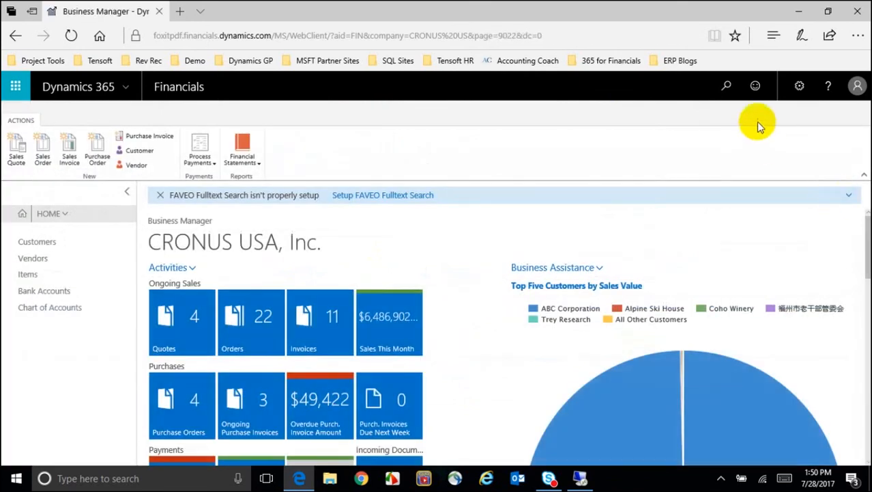
Search 'posted' and open the 7/18/2017 posted sales invoice for 1,335.00.
left_click(728, 95)
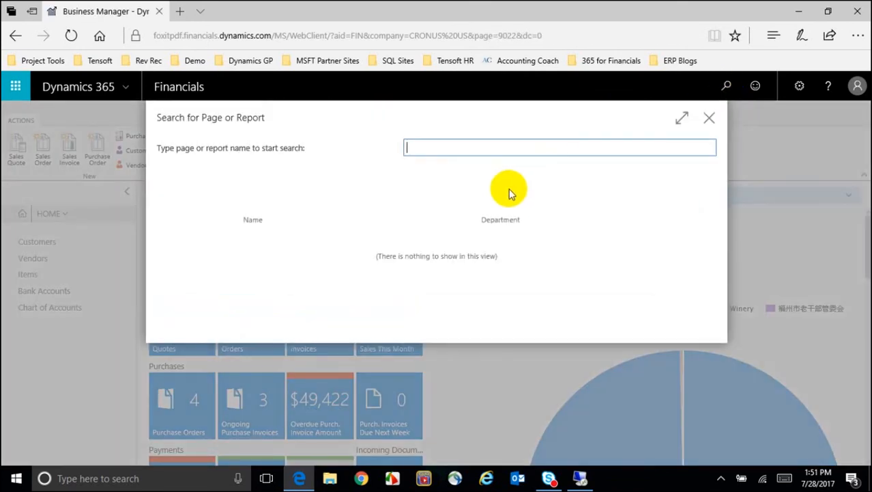
type("posted")
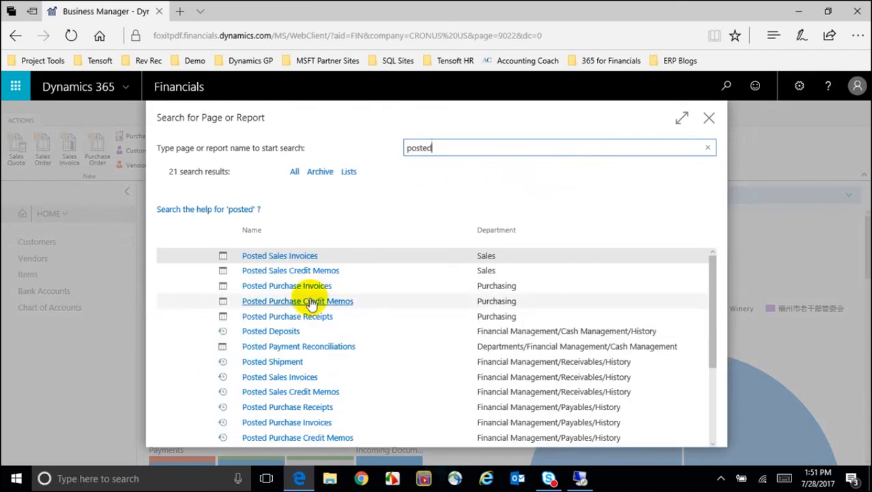
left_click(279, 256)
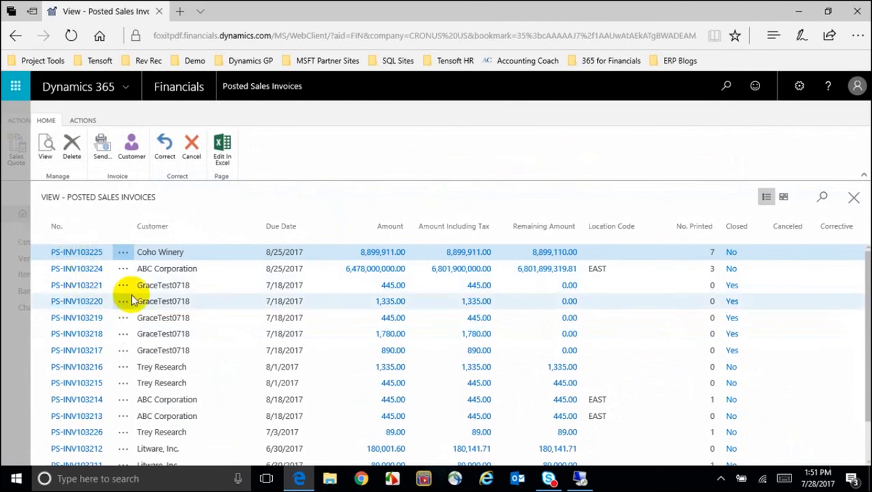
left_click(389, 300)
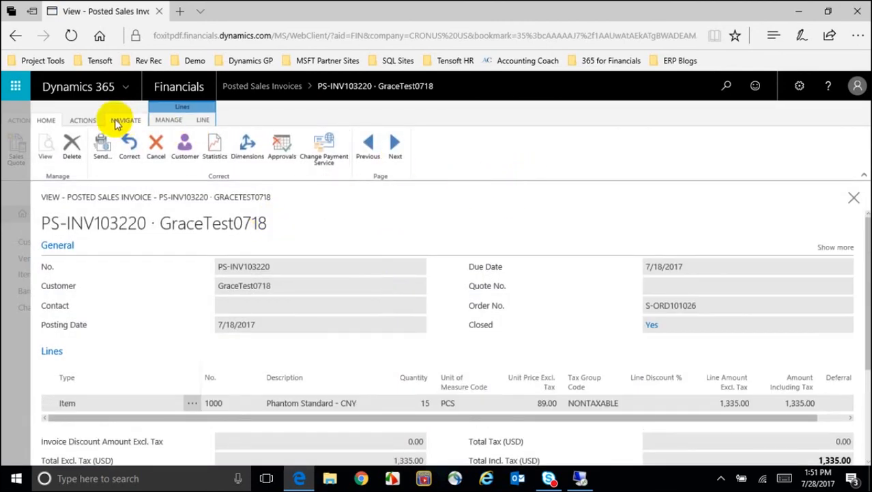
Print the posted invoice to a PDF document and open the downloaded Sales - Invoice.pdf.
left_click(82, 120)
left_click(46, 145)
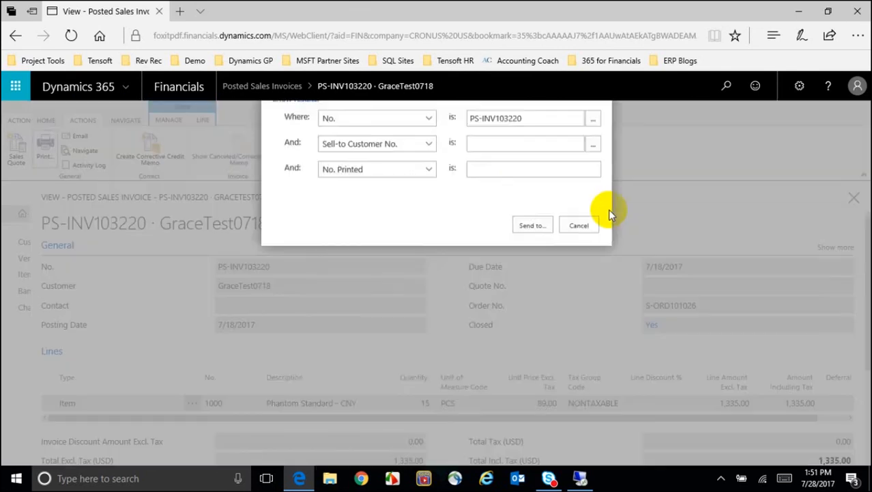
left_click(550, 423)
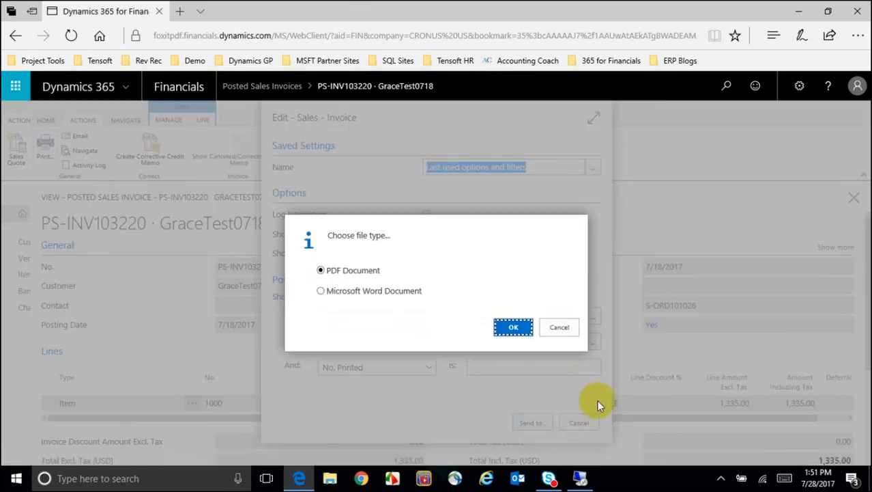
left_click(511, 325)
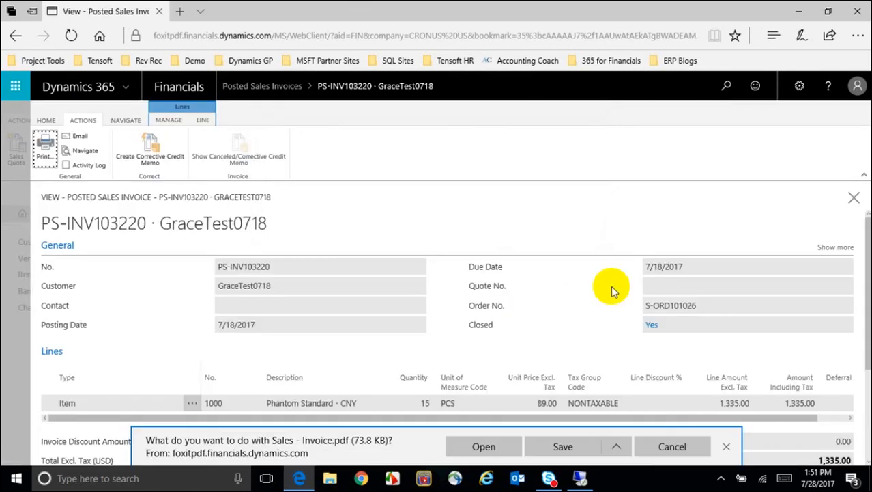
left_click(472, 448)
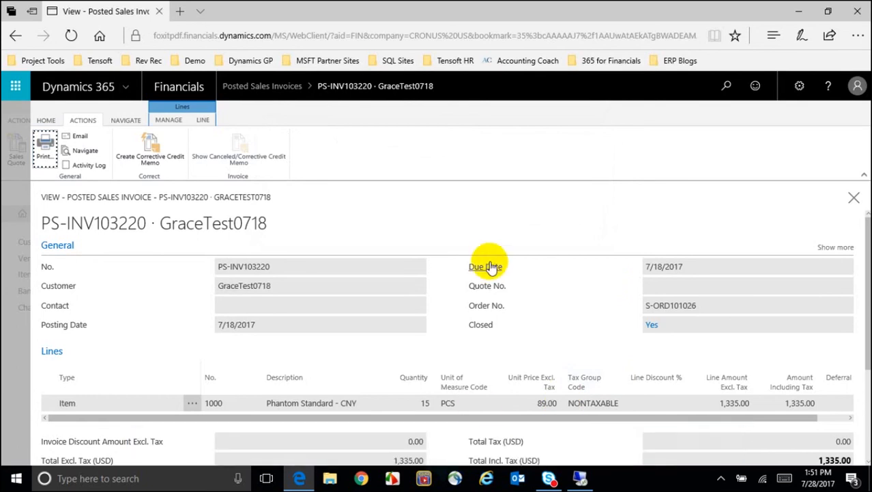